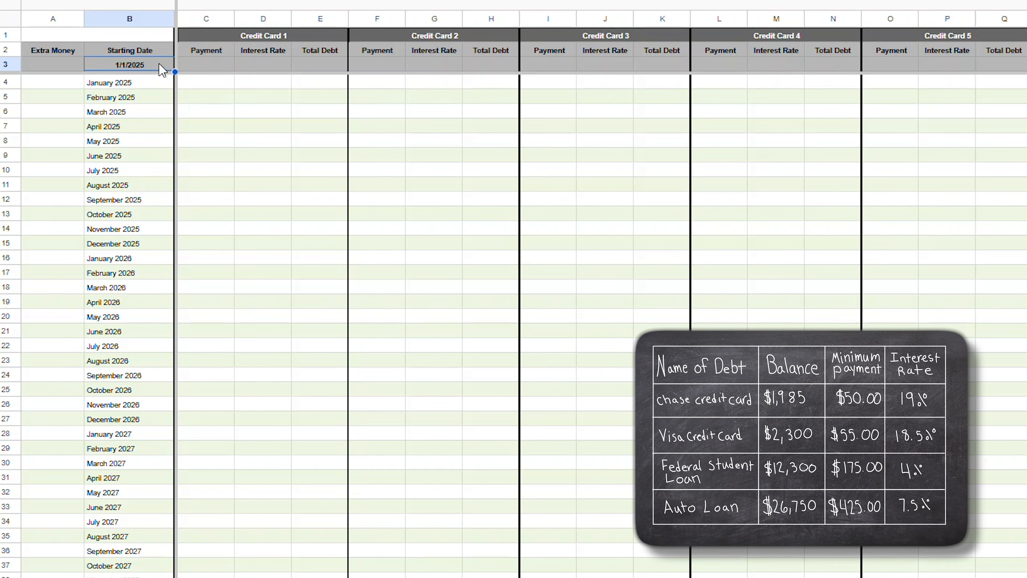
# - Rename the Credit Card 1 heading to Chase Credit Card and set its starting total debt to $1,985
pyautogui.click(166, 66)
pyautogui.press('Up')
pyautogui.press('Up')
pyautogui.press('Right')
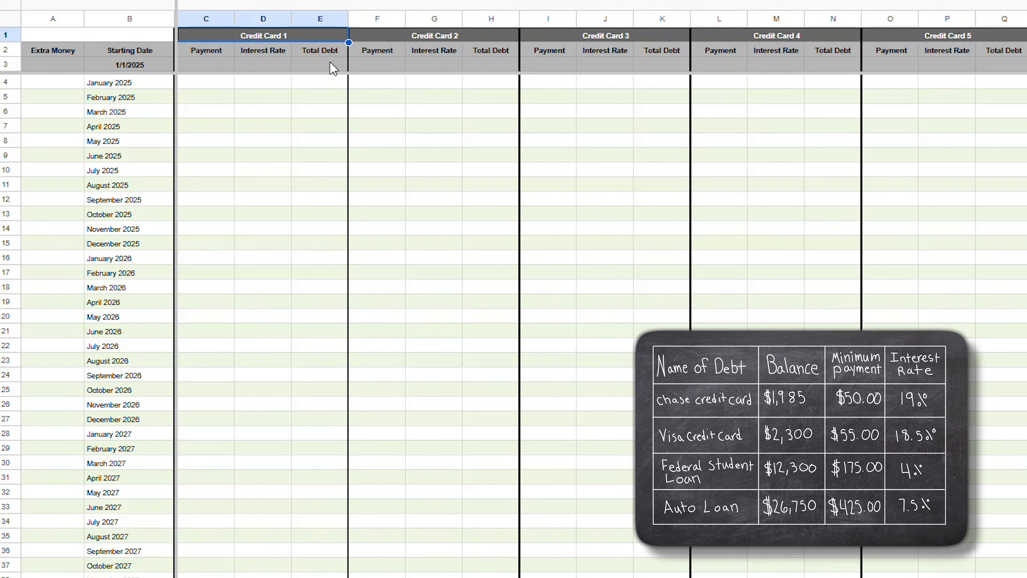
pyautogui.write('Chase Cre')
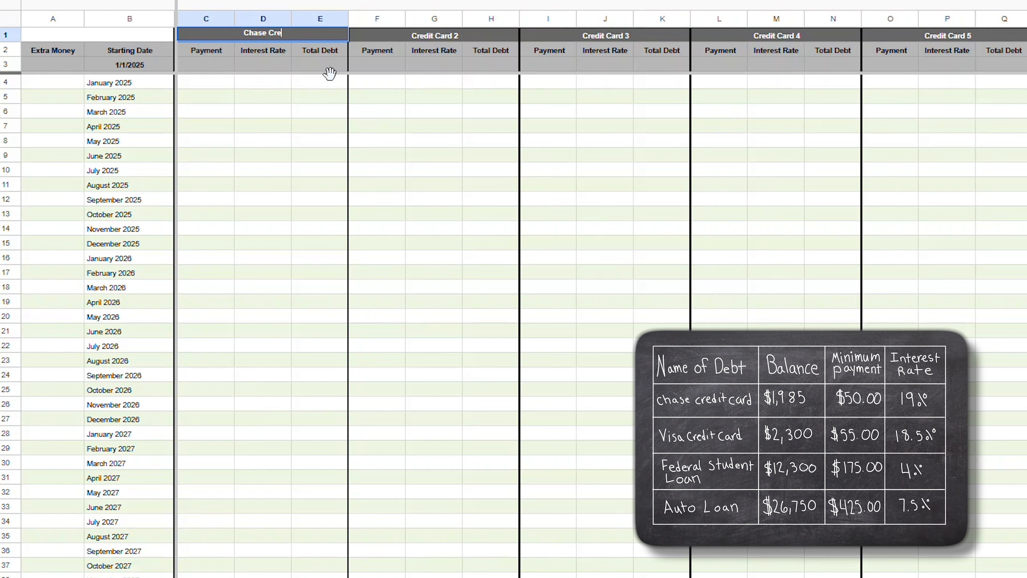
pyautogui.write('dit Card')
pyautogui.click(338, 67)
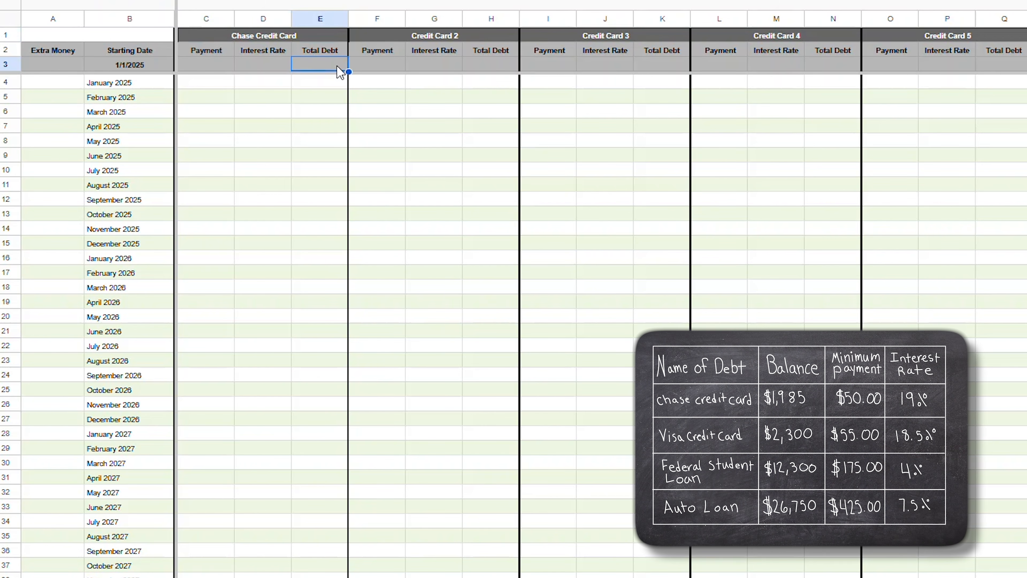
pyautogui.write('1')
pyautogui.press('Return')
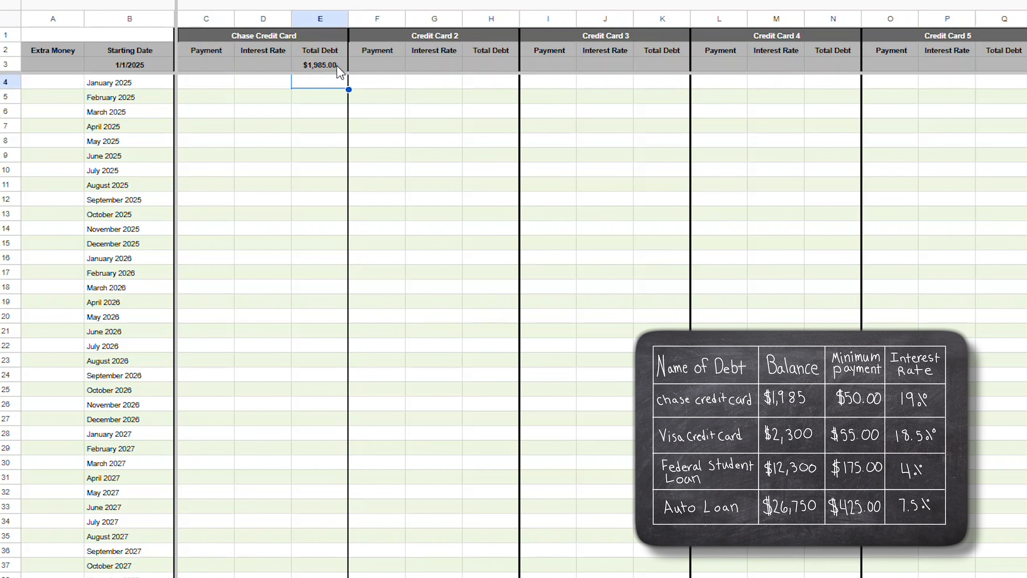
# - Set the Chase Credit Card's interest rate to 19% and its starting payment to $50, and review its payoff schedule
pyautogui.click(282, 67)
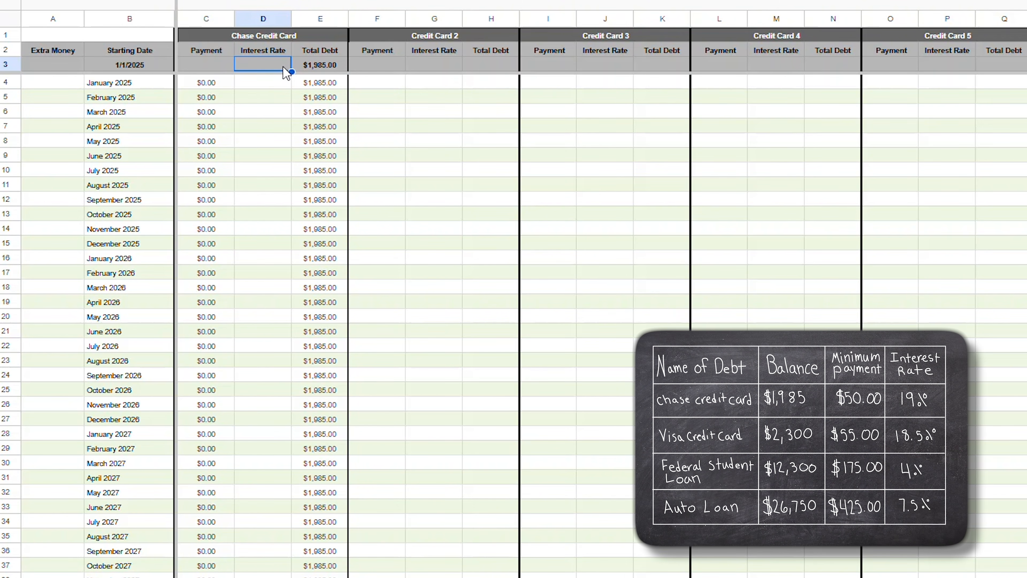
pyautogui.write('19%')
pyautogui.press('Return')
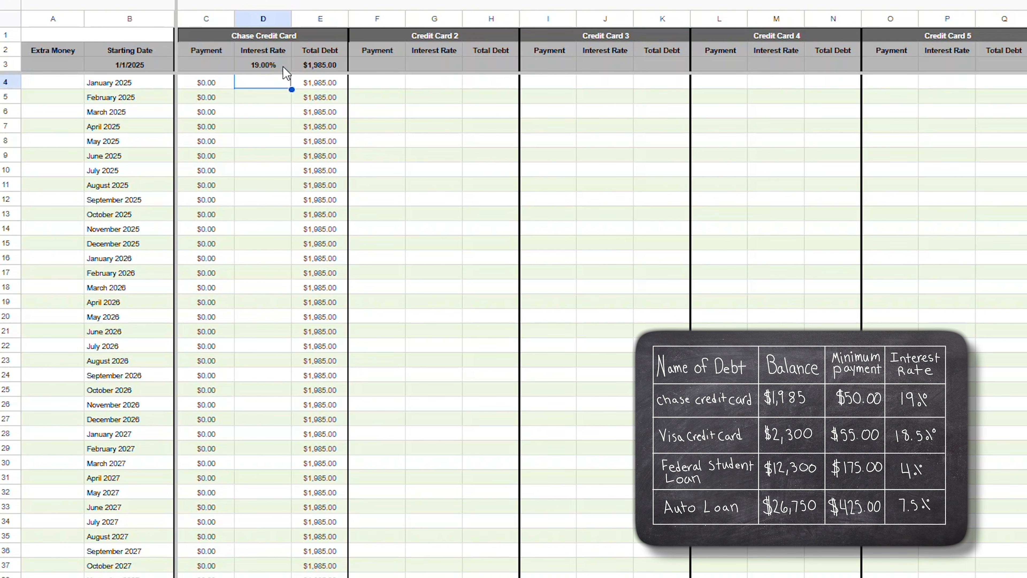
pyautogui.click(215, 64)
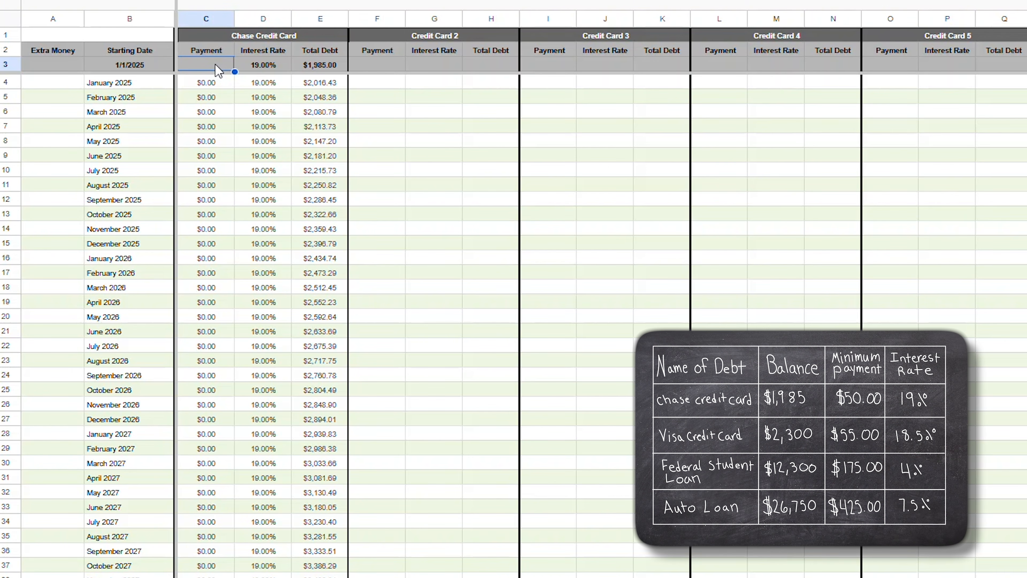
pyautogui.write('50')
pyautogui.press('Return')
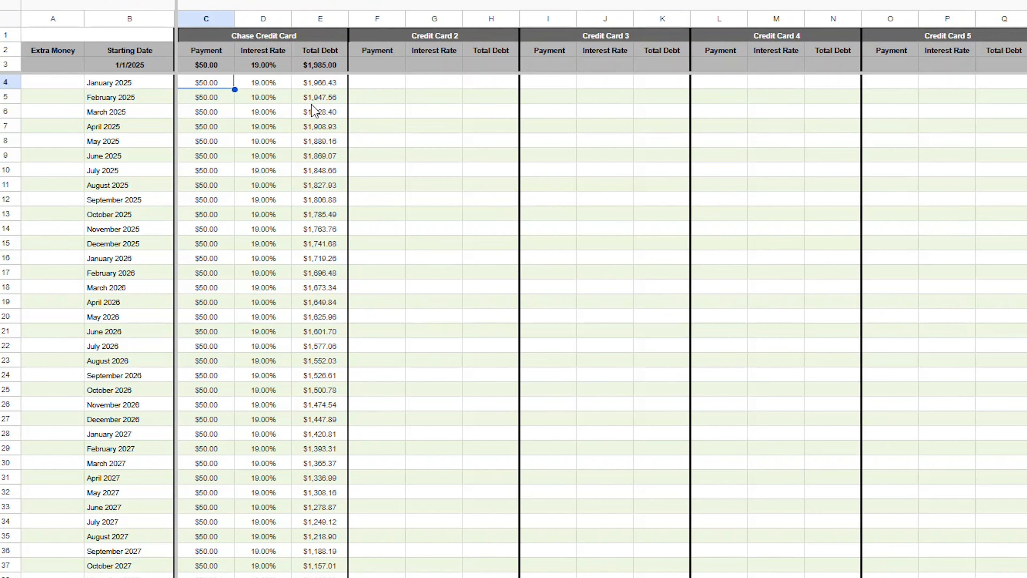
pyautogui.scroll(-15, 314, 110)
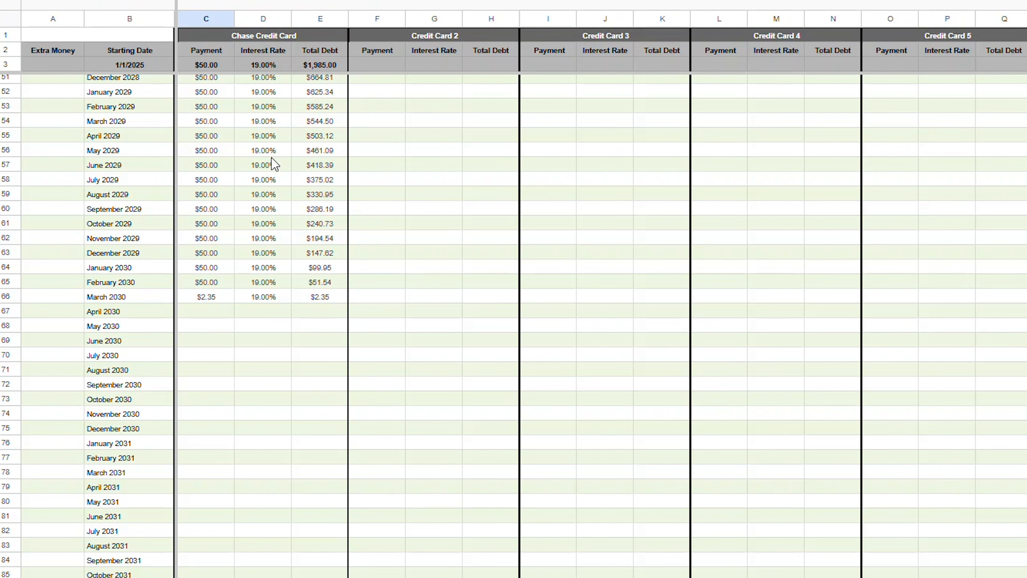
pyautogui.scroll(15, 275, 164)
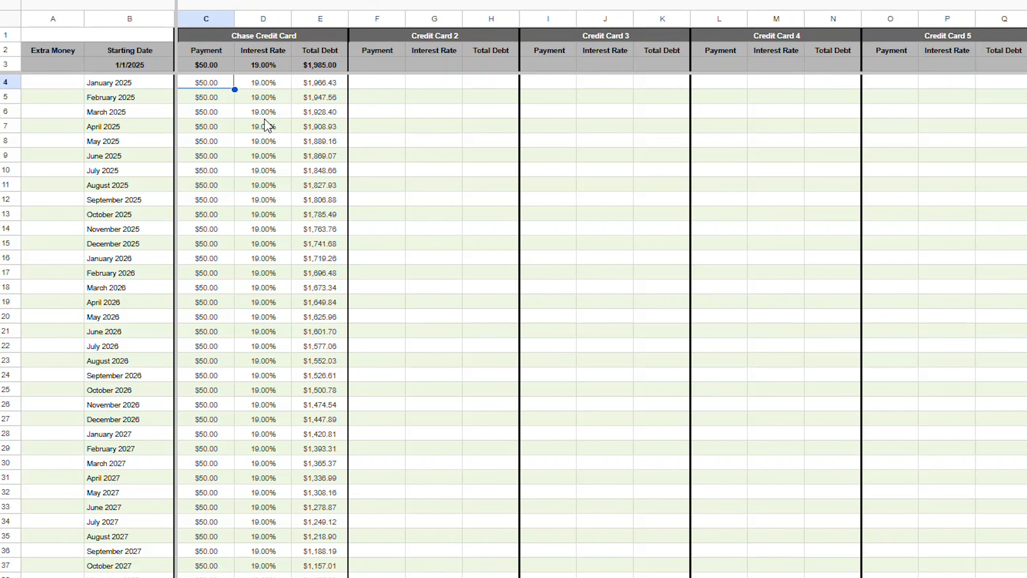
# - Rename the Credit Card 2 heading to Visa Credit Card and set its starting total debt to $2,300
pyautogui.click(493, 38)
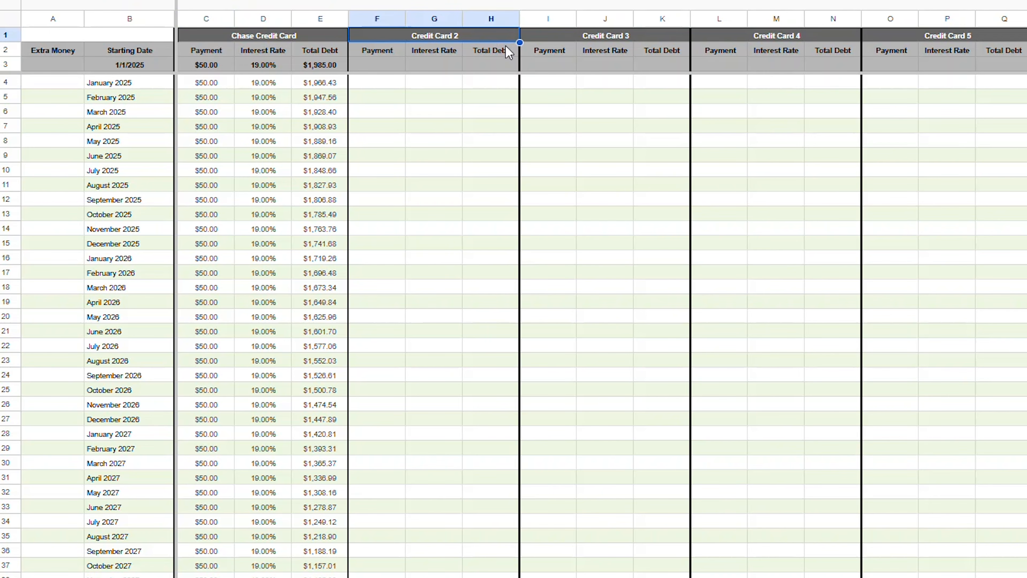
pyautogui.write('Visa Credit ca')
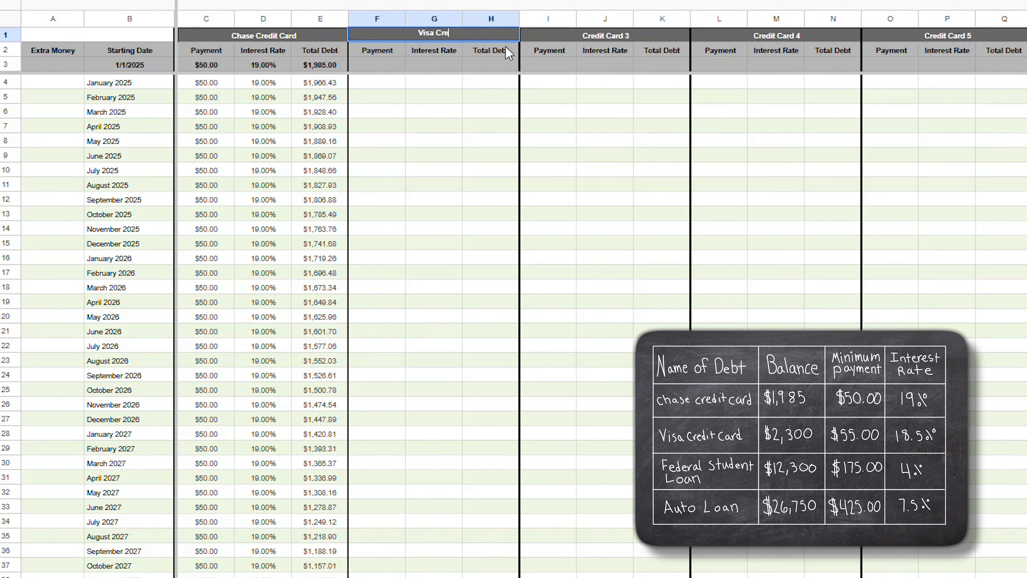
pyautogui.press('BackSpace')
pyautogui.press('BackSpace')
pyautogui.write('Card')
pyautogui.click(506, 69)
pyautogui.write('23')
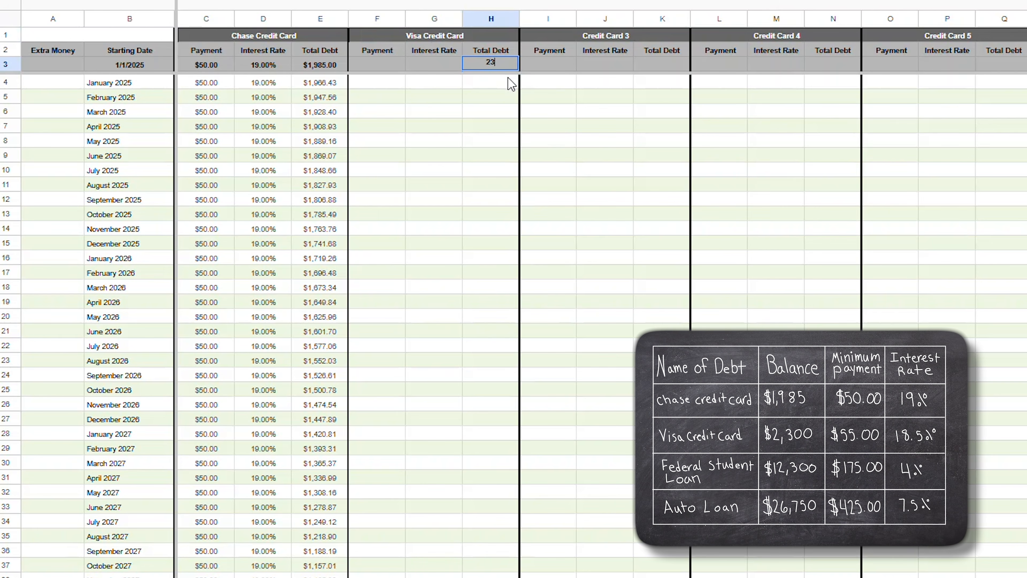
pyautogui.write('0')
pyautogui.press('Return')
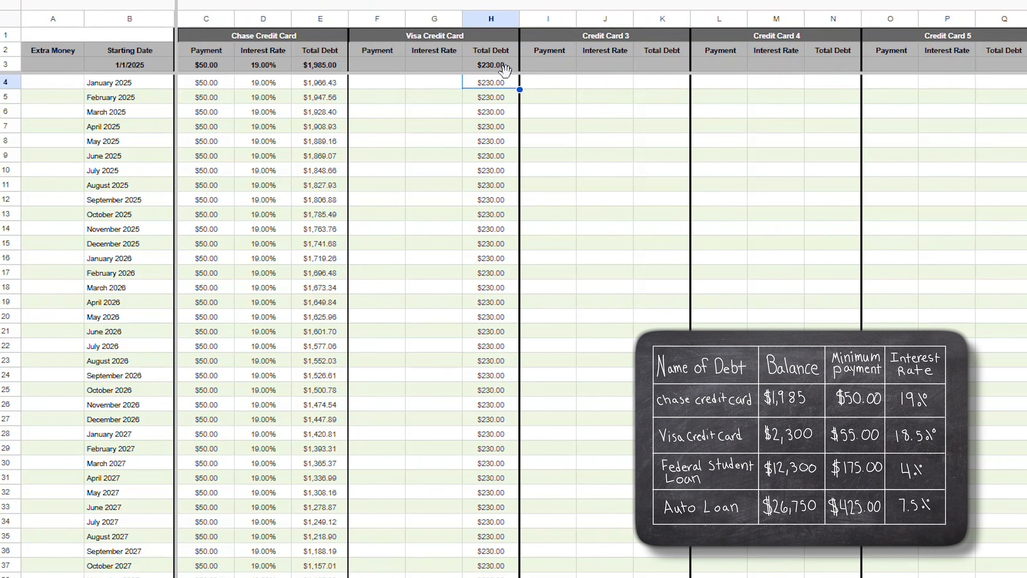
pyautogui.click(506, 71)
pyautogui.write('2300')
pyautogui.press('Return')
# - Set the Visa Credit Card's interest rate to 18.5% and its starting payment to $55
pyautogui.click(431, 69)
pyautogui.write('18.5')
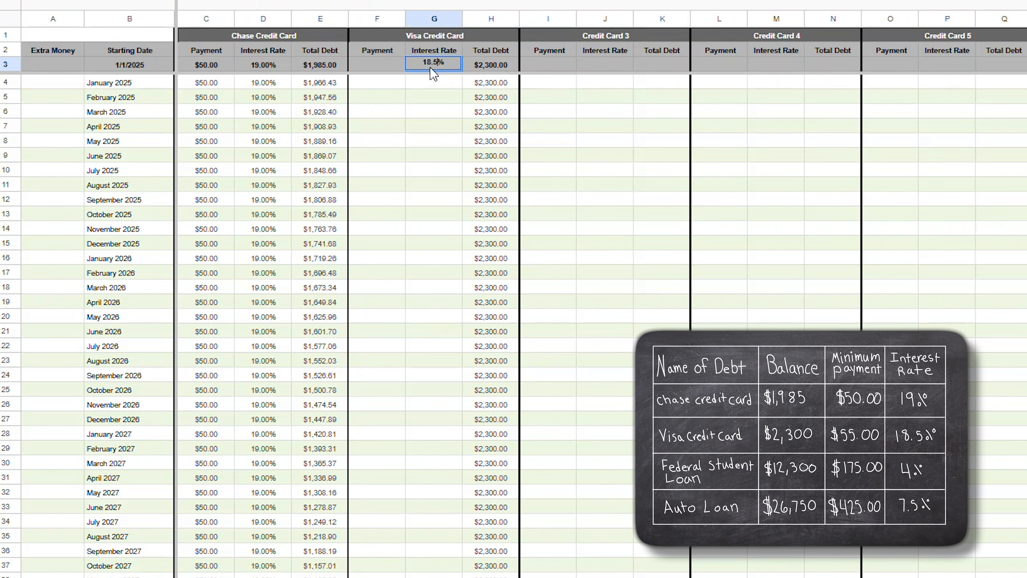
pyautogui.press('Return')
pyautogui.click(381, 70)
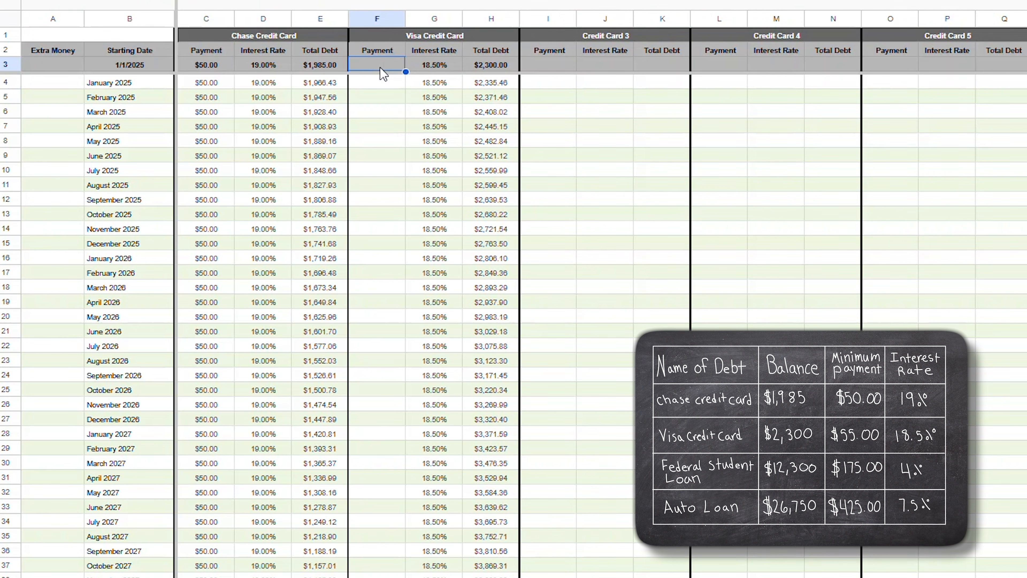
pyautogui.write('55')
pyautogui.press('Return')
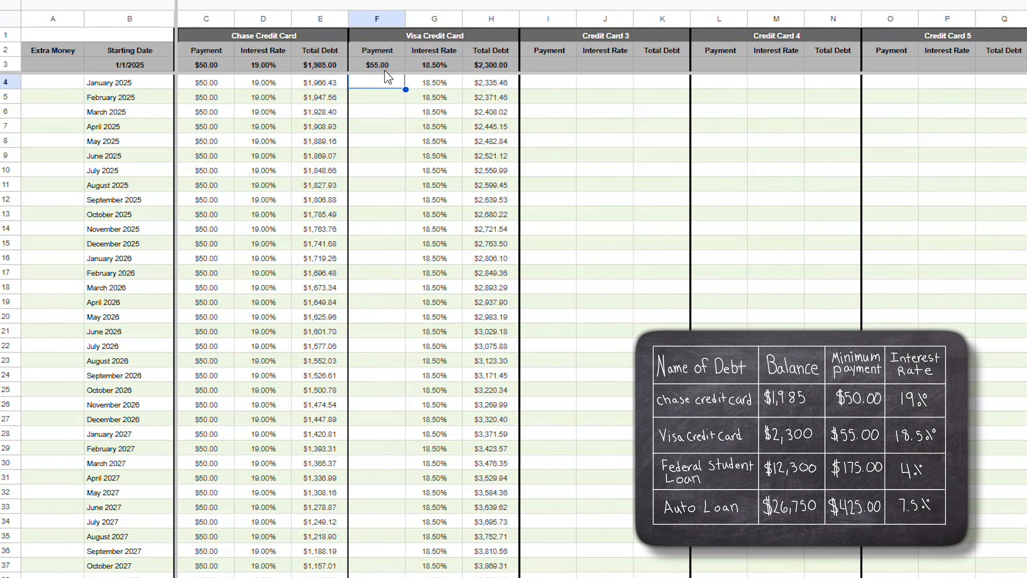
# - Rename the Credit Card 3 heading to Federal Student Loan and set its starting total debt to $12,300
pyautogui.click(605, 40)
pyautogui.write('Federal S')
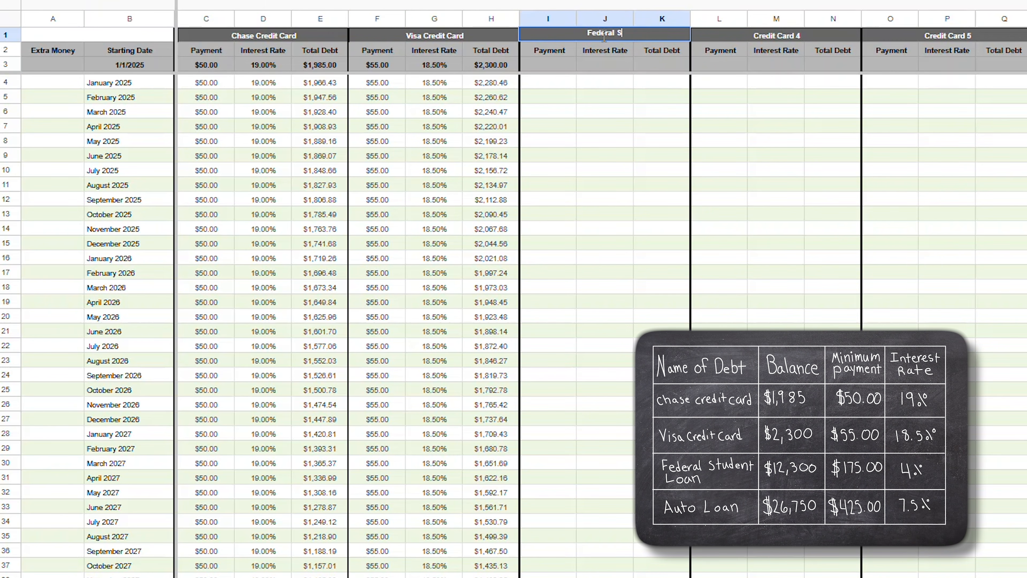
pyautogui.write('tudent Loan')
pyautogui.press('Return')
pyautogui.click(647, 58)
pyautogui.click(652, 67)
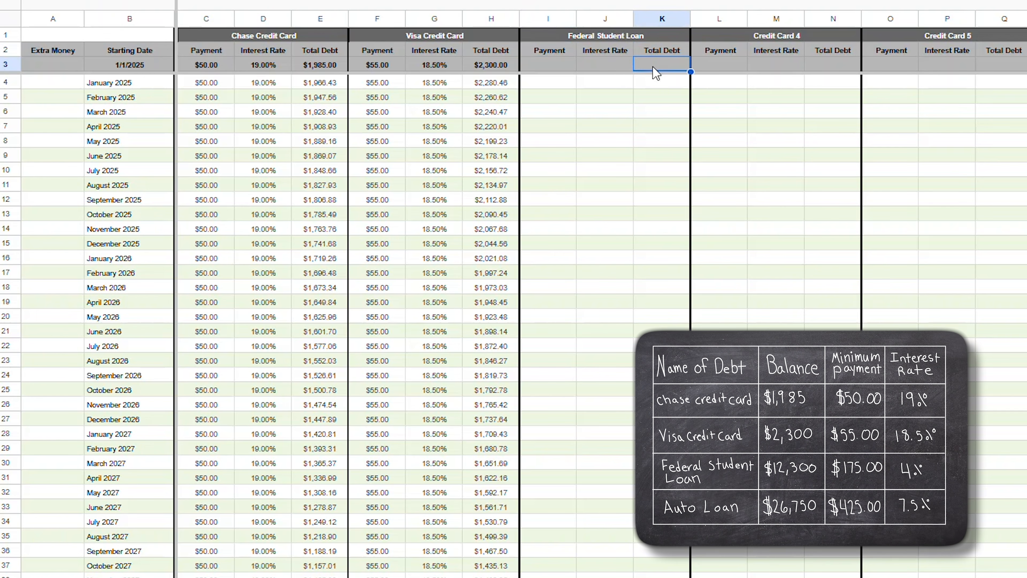
pyautogui.write('12,3')
pyautogui.write('00')
pyautogui.press('Return')
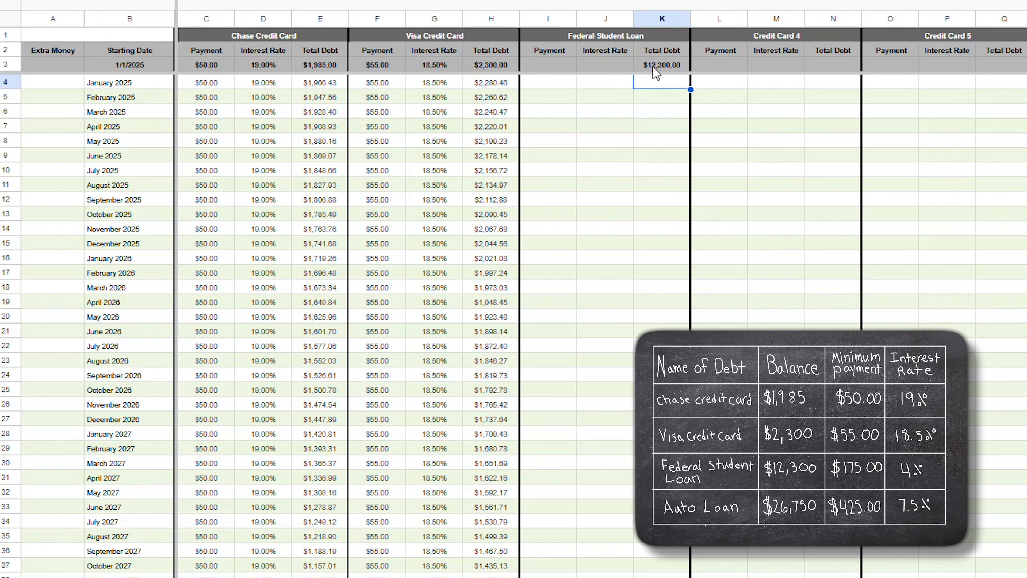
# - Set the Federal Student Loan's interest rate to 4% and its starting payment to $175
pyautogui.click(621, 69)
pyautogui.write('4')
pyautogui.press('Return')
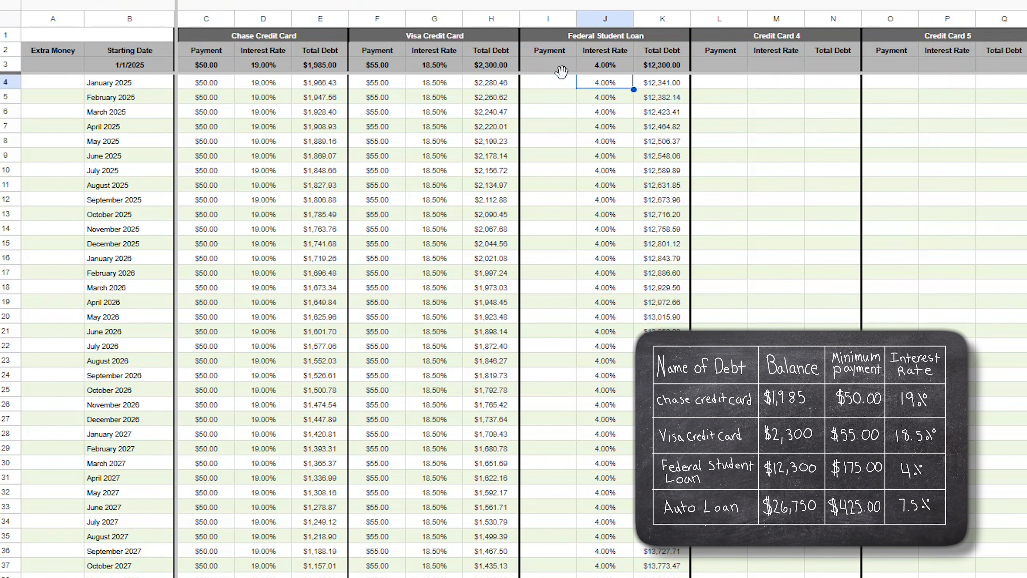
pyautogui.click(564, 71)
pyautogui.write('175')
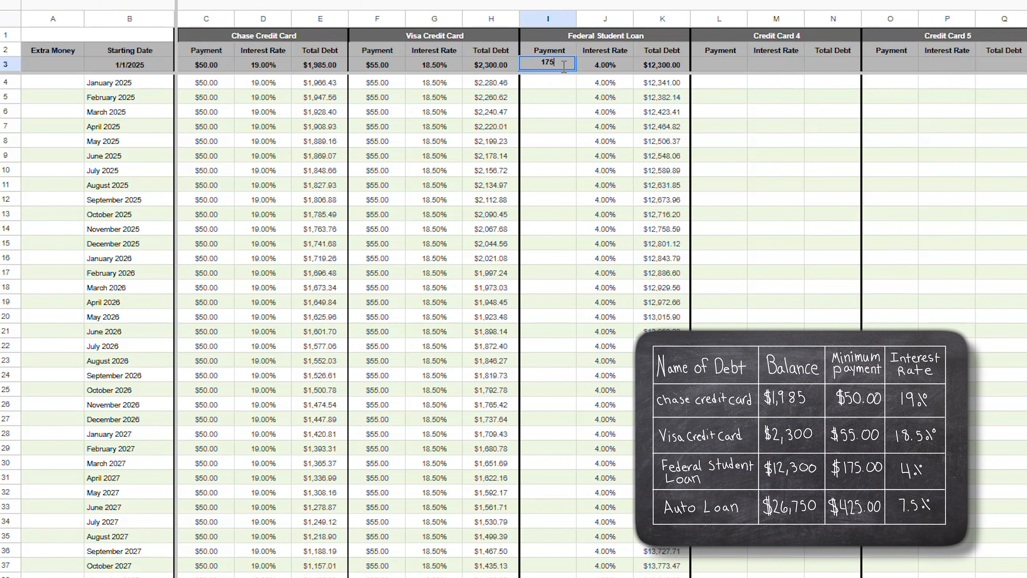
pyautogui.press('Return')
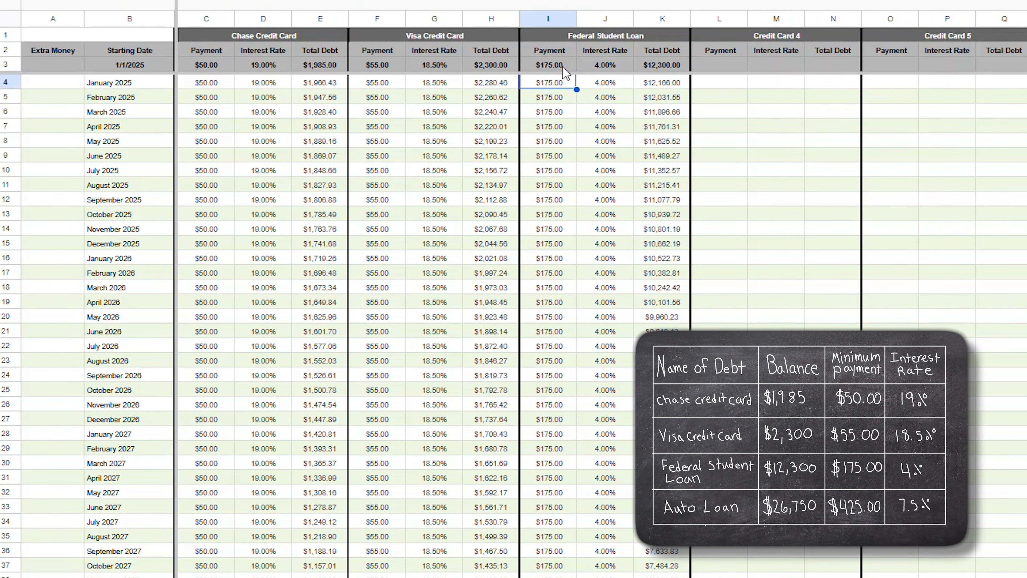
# - Rename the Credit Card 4 heading to Auto Loan and set its starting total debt to $26,750
pyautogui.click(745, 37)
pyautogui.write('Auto Loan')
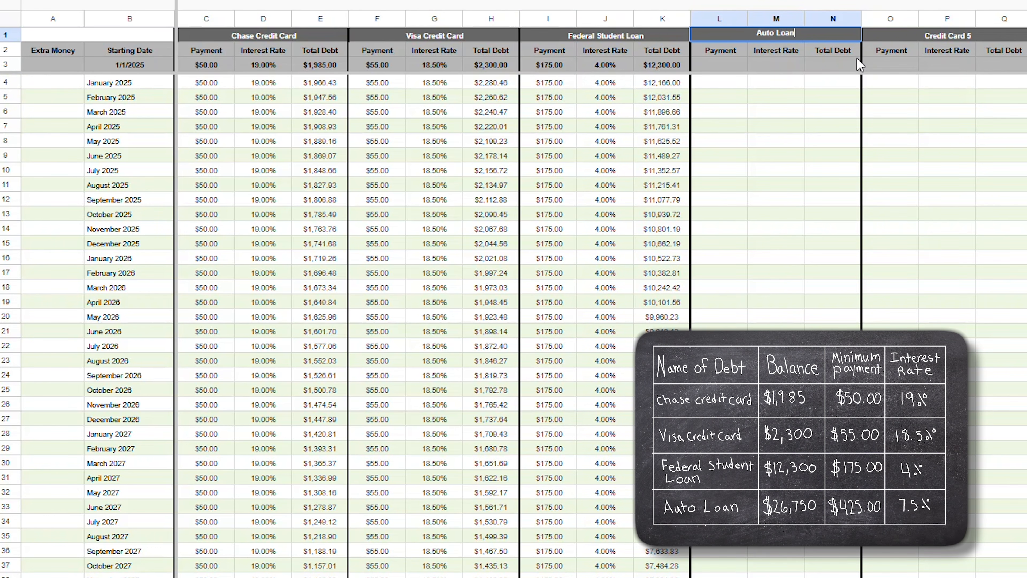
pyautogui.press('Return')
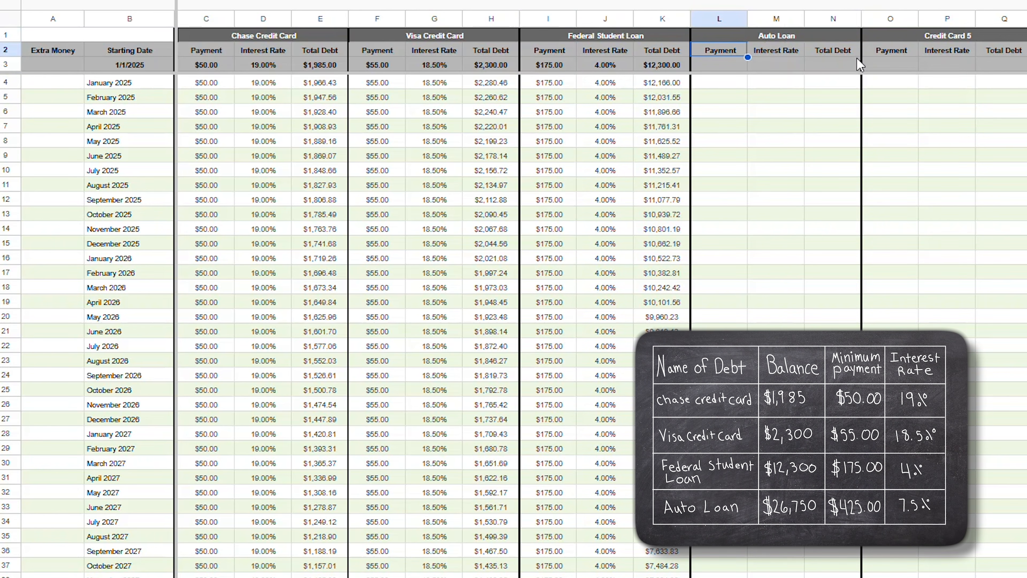
pyautogui.click(851, 67)
pyautogui.write('26,')
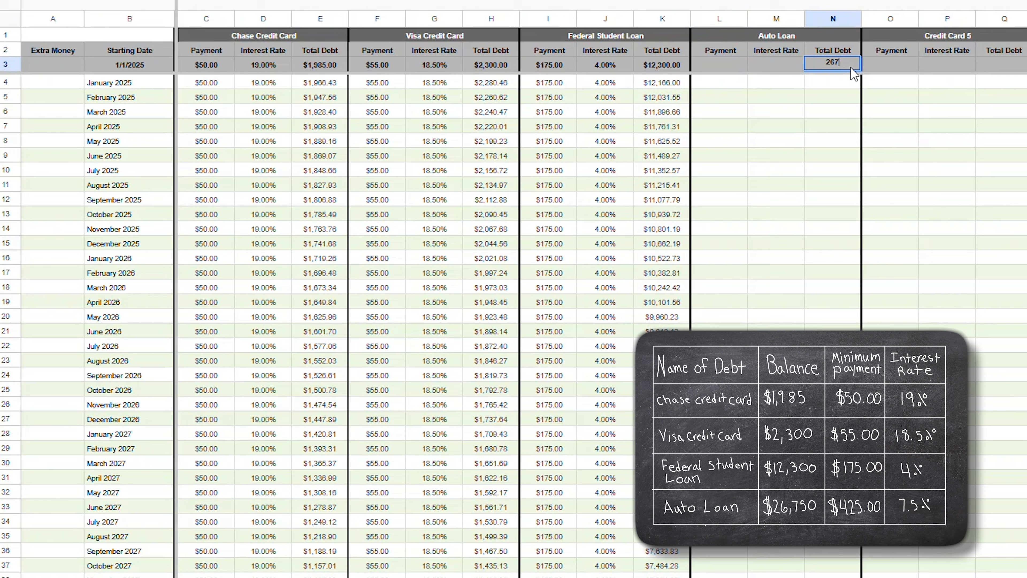
pyautogui.write('750')
pyautogui.press('Return')
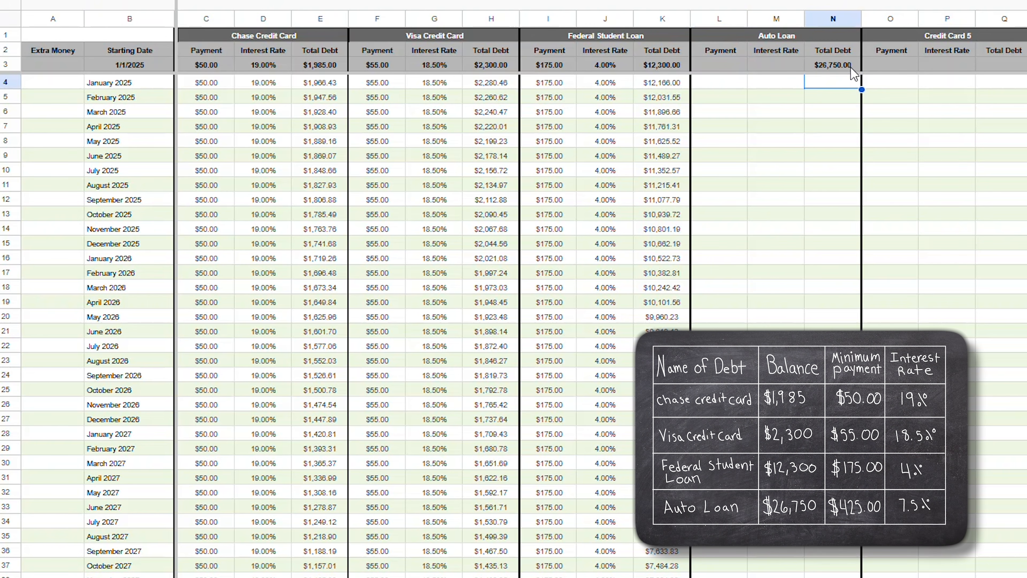
# - Set the Auto Loan's interest rate to 7.5% and its starting payment to $425, and review the payoff schedule of all debts
pyautogui.click(793, 68)
pyautogui.write('7')
pyautogui.write('.5')
pyautogui.press('Return')
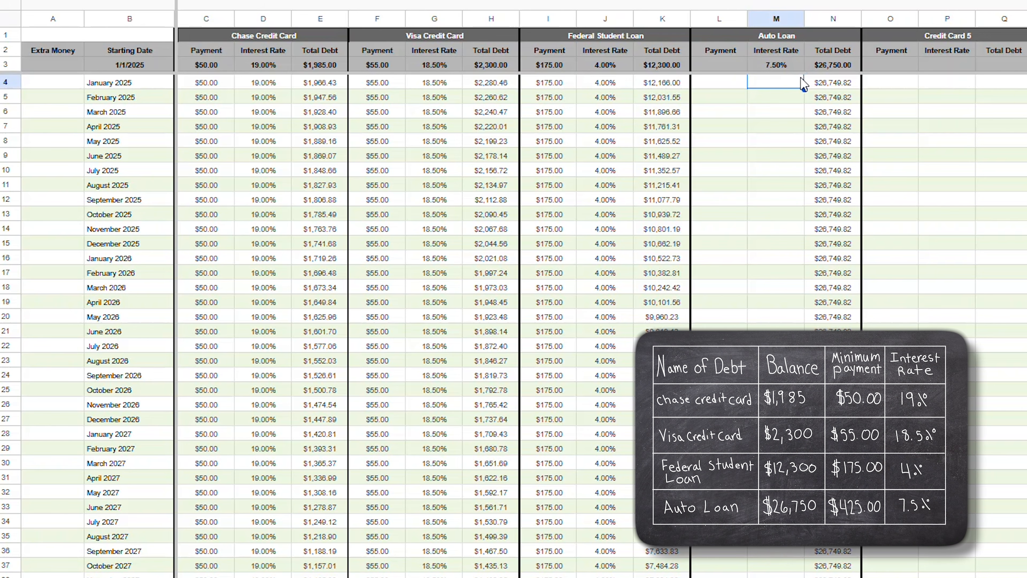
pyautogui.click(738, 64)
pyautogui.write('425')
pyautogui.press('Return')
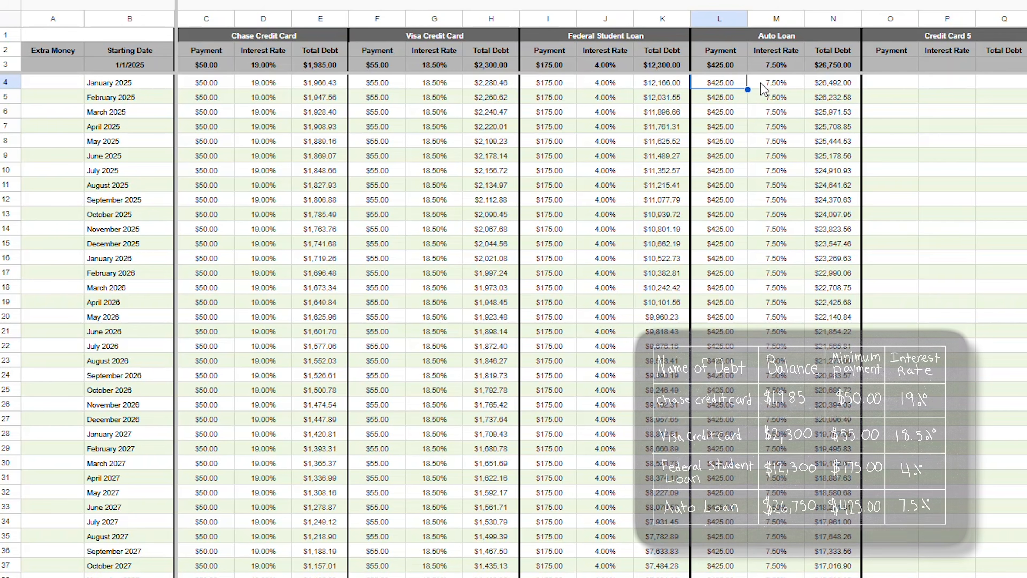
pyautogui.scroll(-12, 762, 170)
pyautogui.scroll(-7, 762, 174)
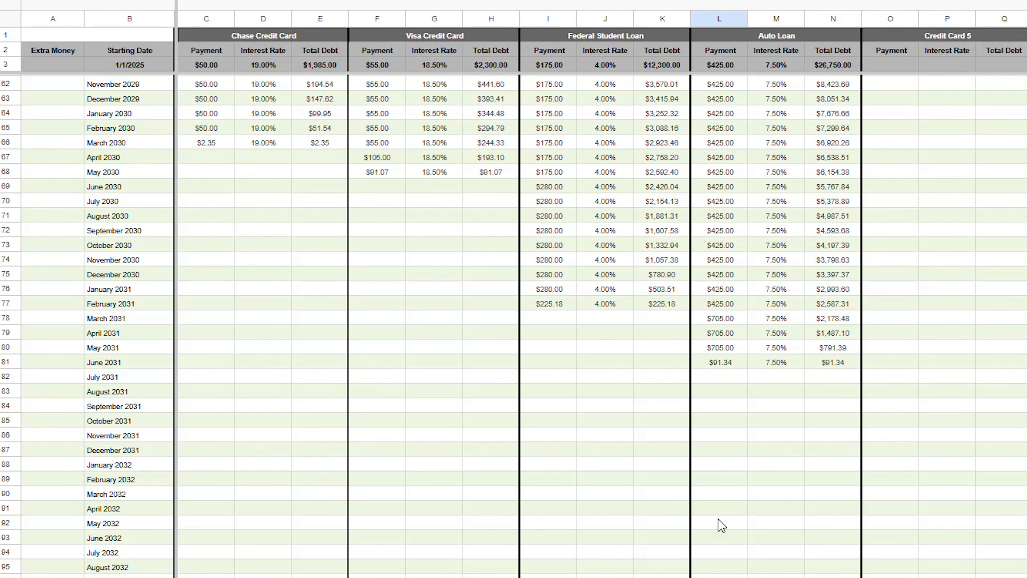
pyautogui.scroll(20, 728, 235)
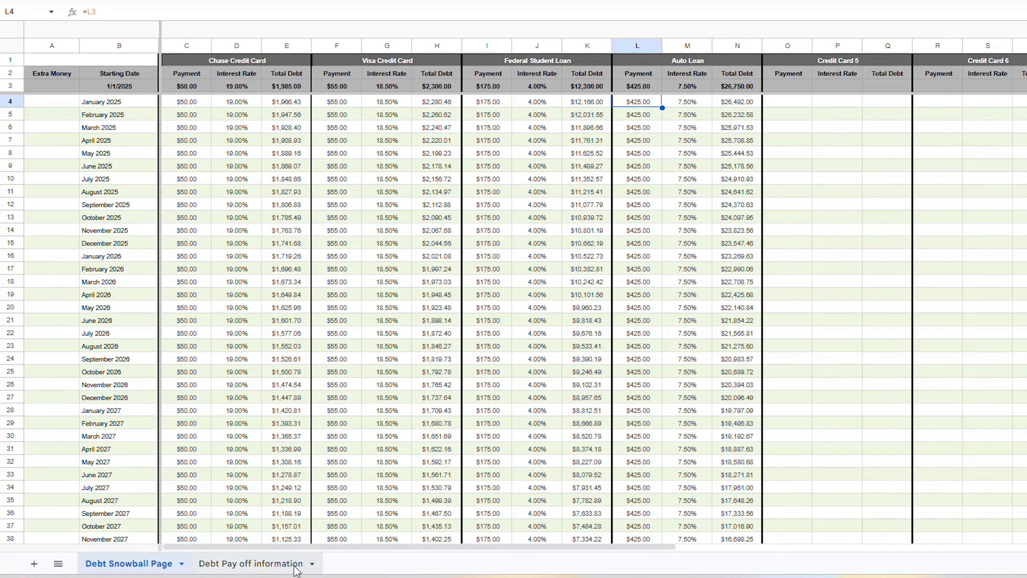
# - On the Debt Pay off information sheet, set the extra money for paying off debt each month to $25
pyautogui.click(296, 564)
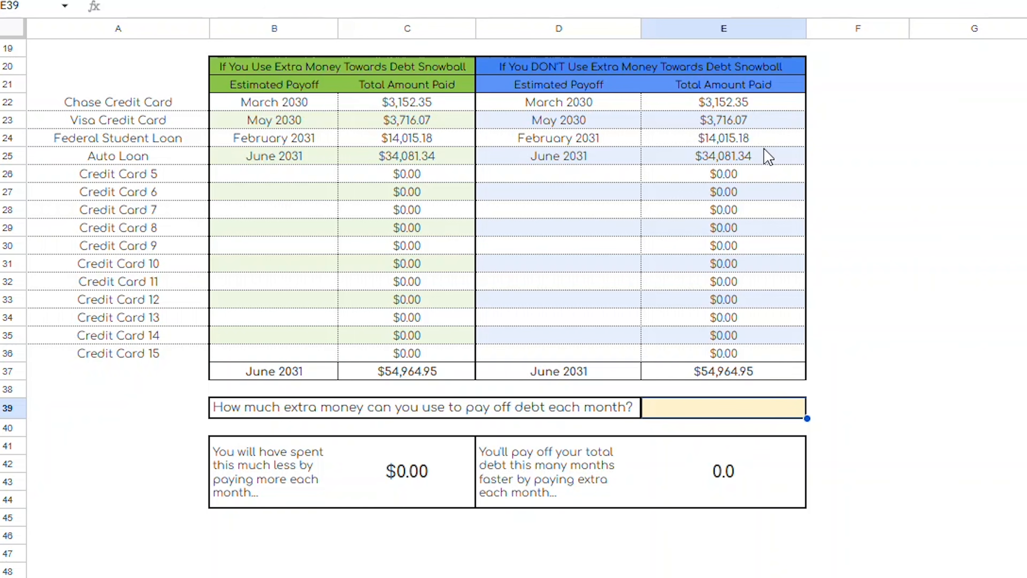
pyautogui.doubleClick(769, 419)
pyautogui.press('Escape')
pyautogui.write('25')
pyautogui.press('Return')
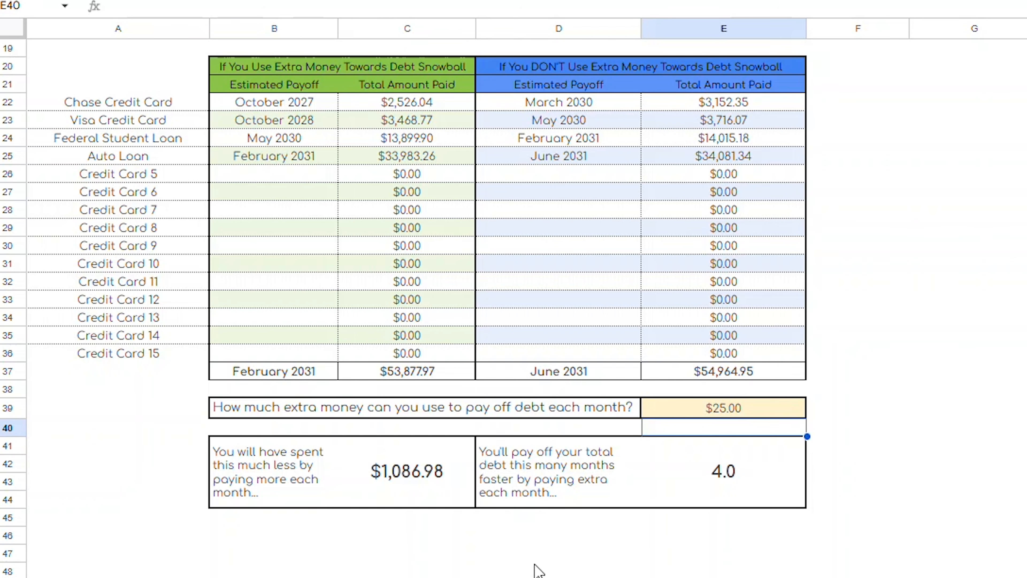
# - Test the payoff comparison with extra monthly debt money of $50, followed by $100
pyautogui.click(722, 410)
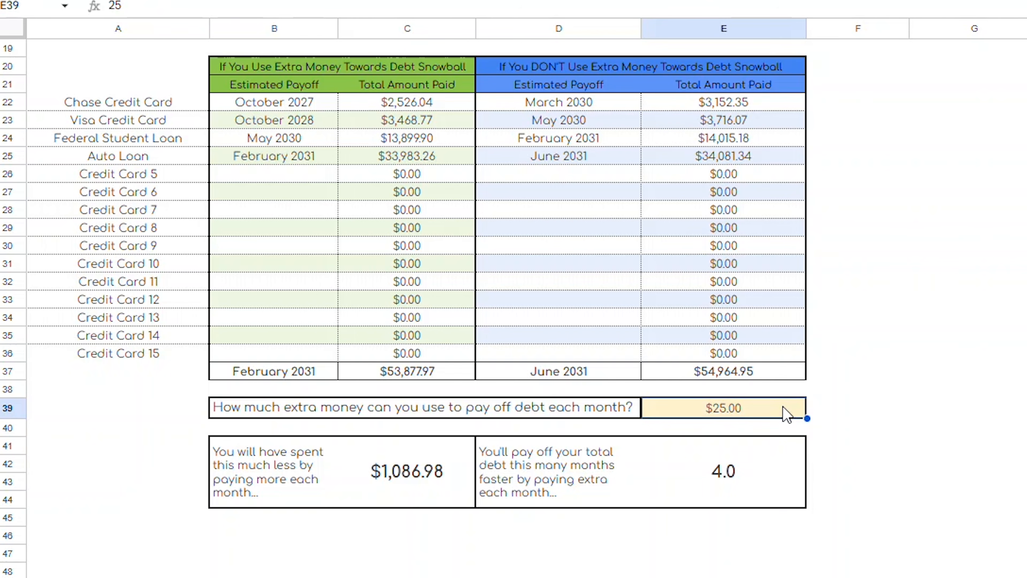
pyautogui.write('50')
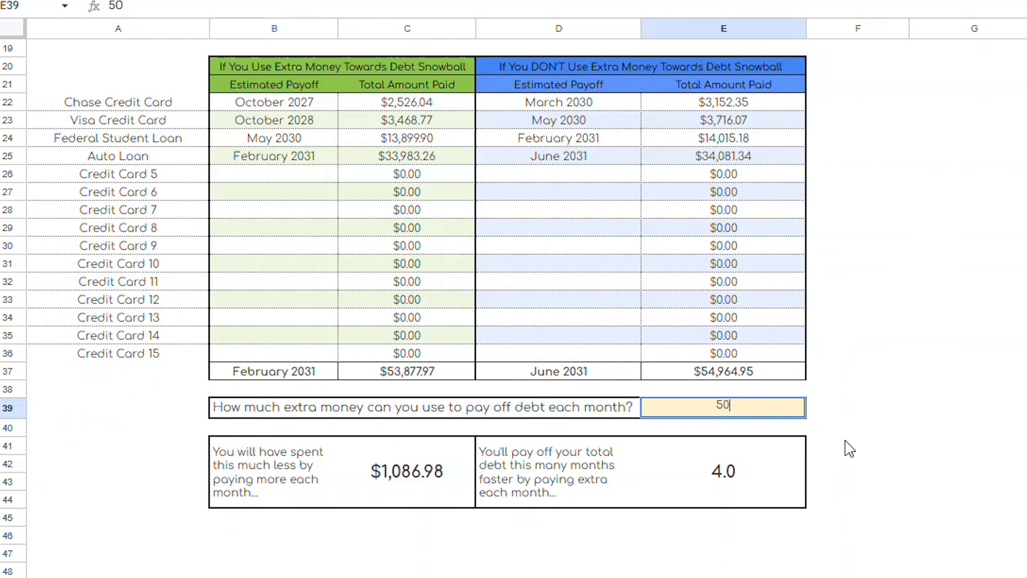
pyautogui.press('Return')
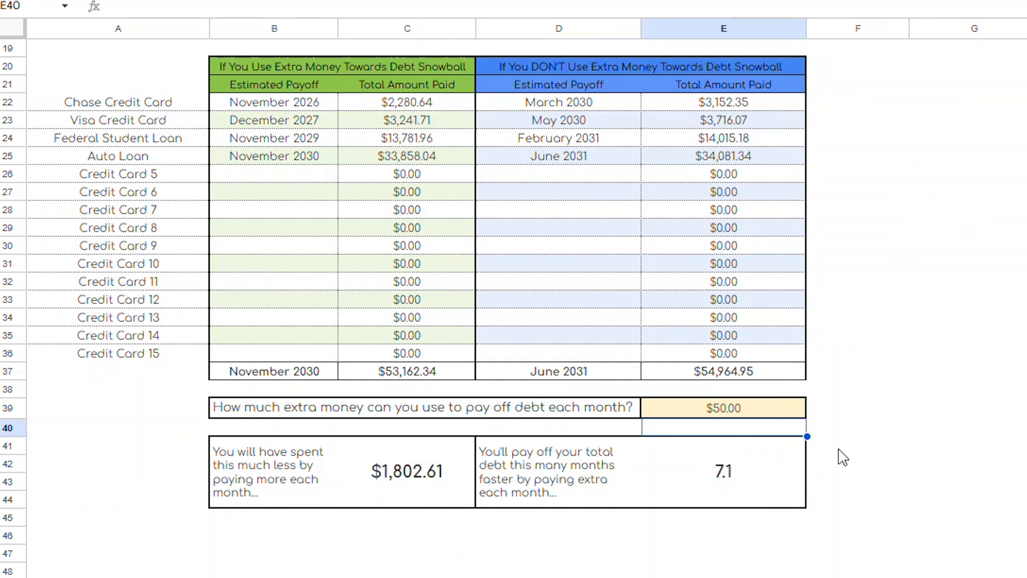
pyautogui.click(802, 413)
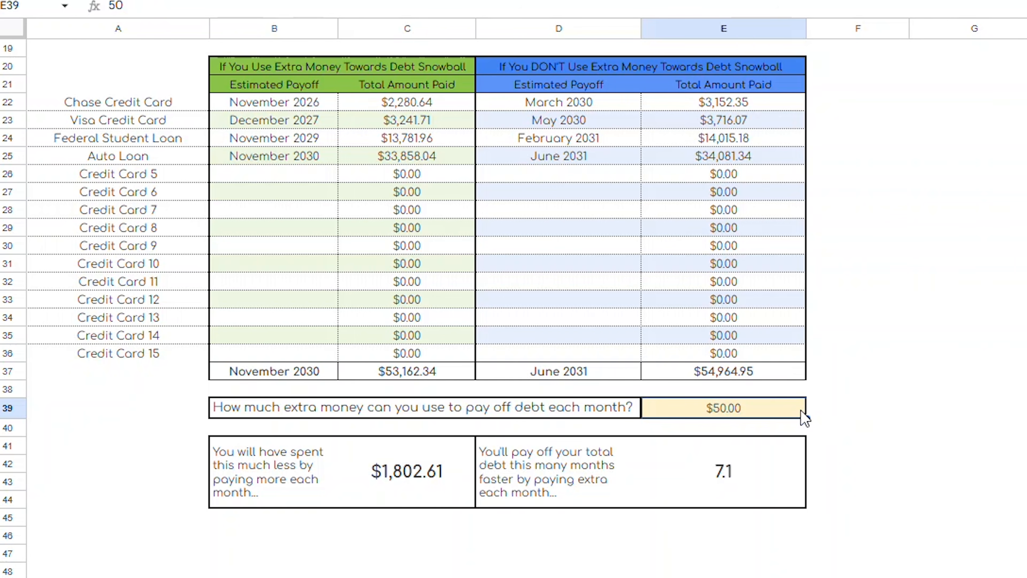
pyautogui.write('100')
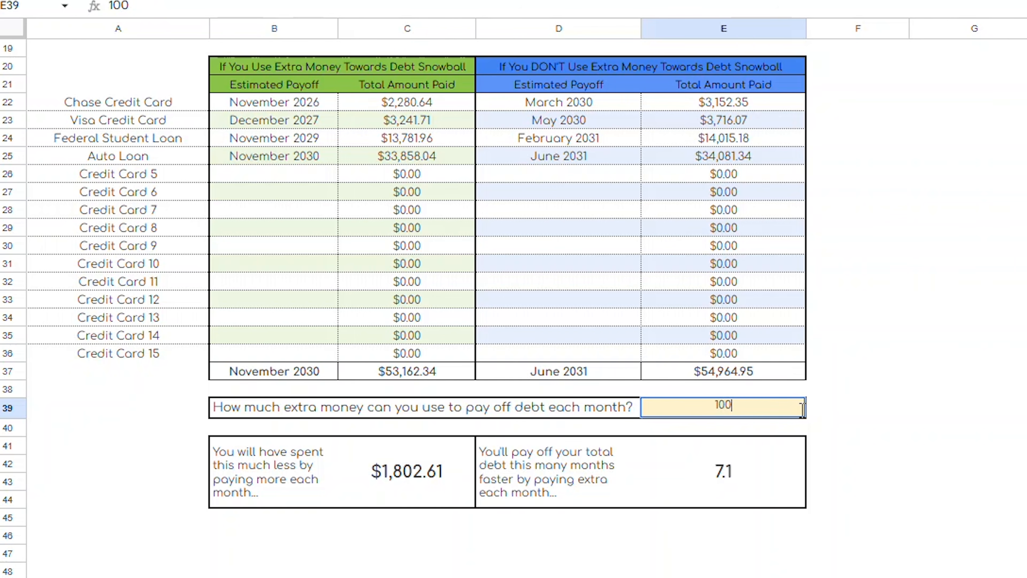
pyautogui.press('Return')
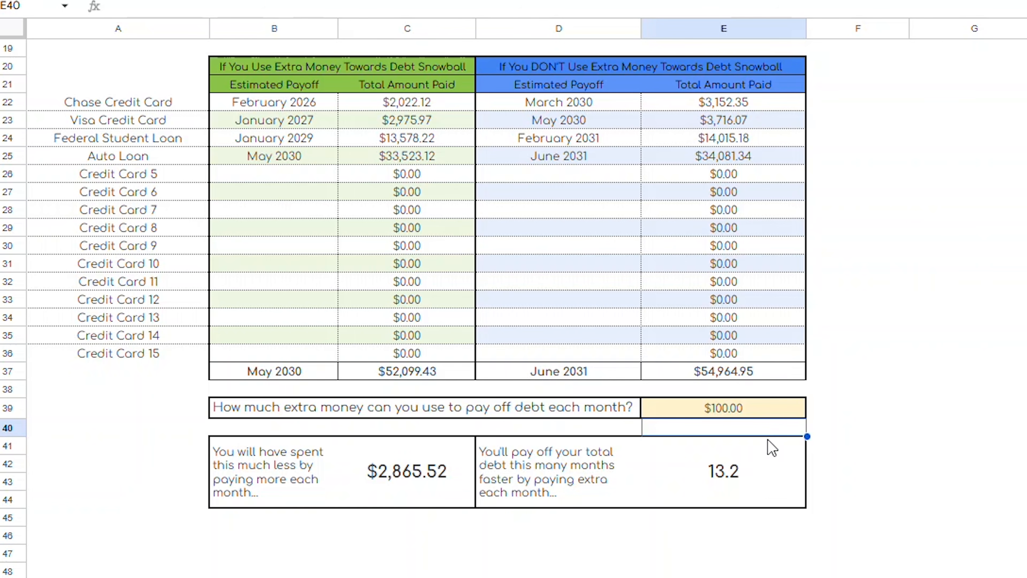
# - Set the extra money for paying off debt each month to $200
pyautogui.click(777, 408)
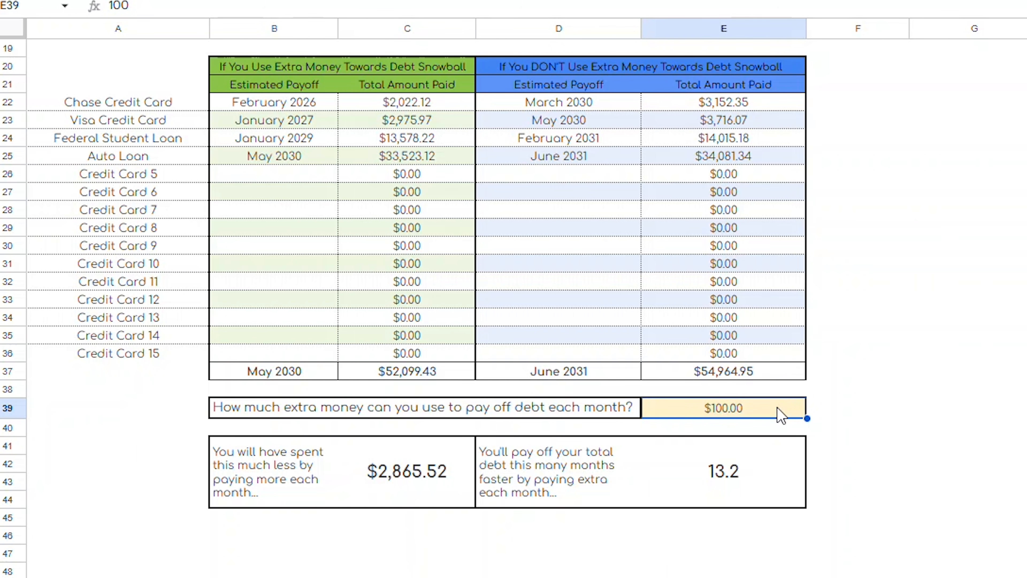
pyautogui.write('200')
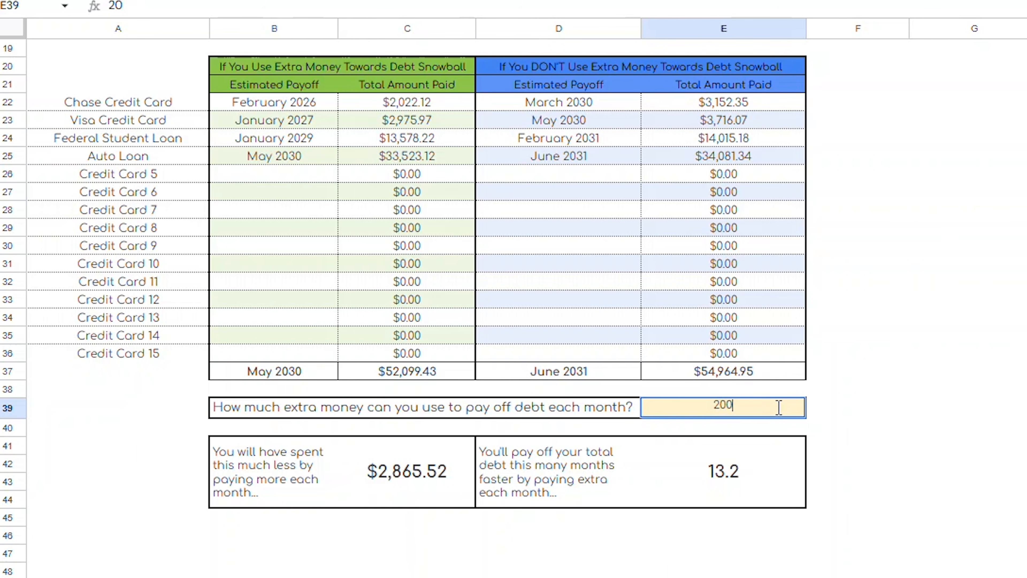
pyautogui.press('Return')
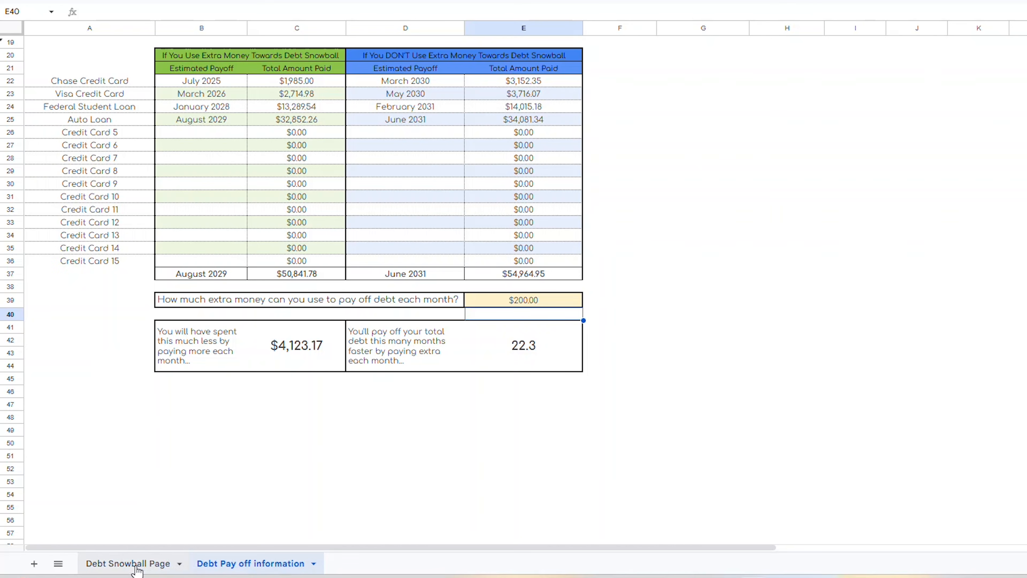
# - On the Debt Snowball Page, set the March 2025 extra money to $50 and review the payoff schedule of all four debts
pyautogui.click(136, 569)
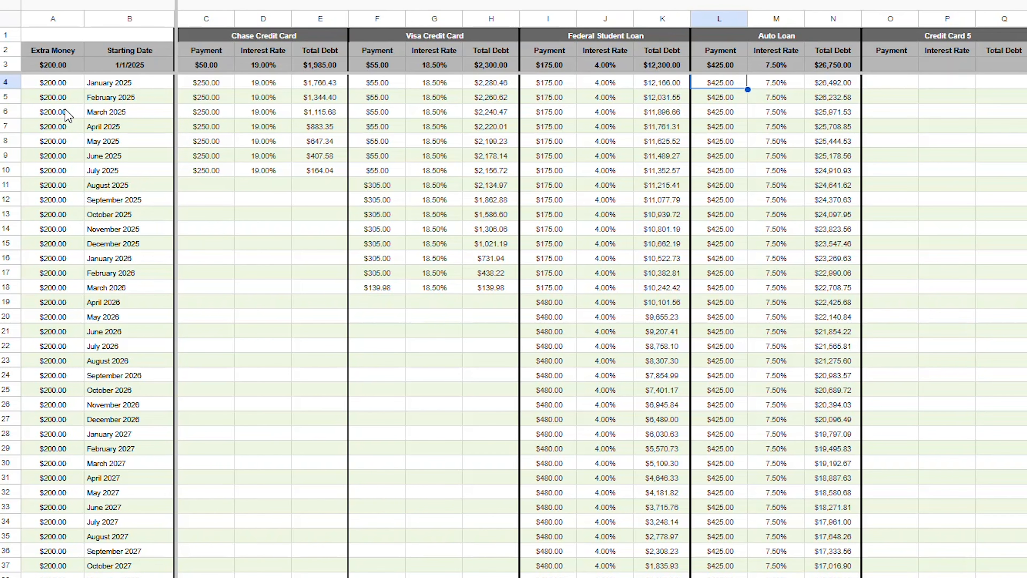
pyautogui.click(77, 117)
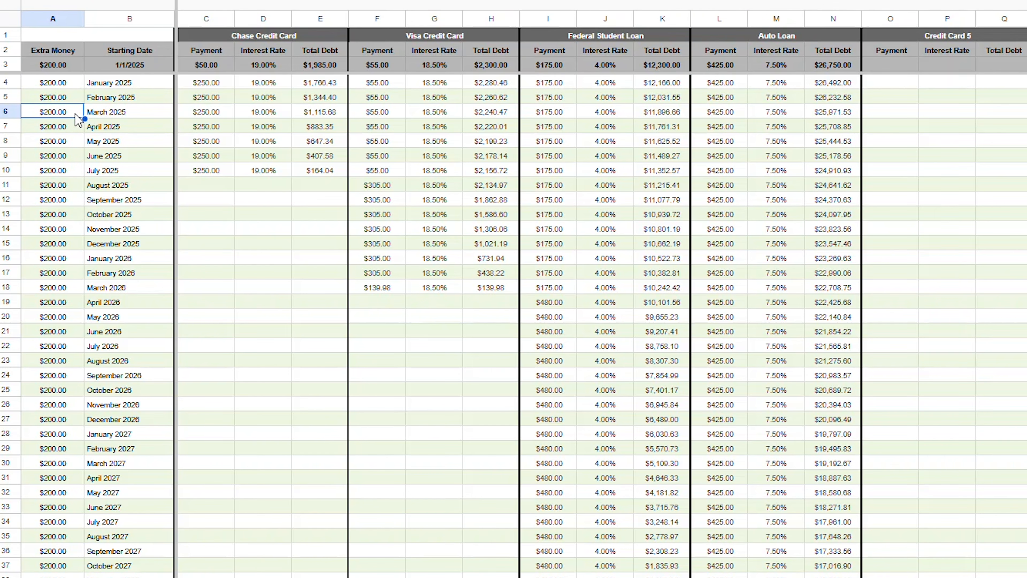
pyautogui.write('50')
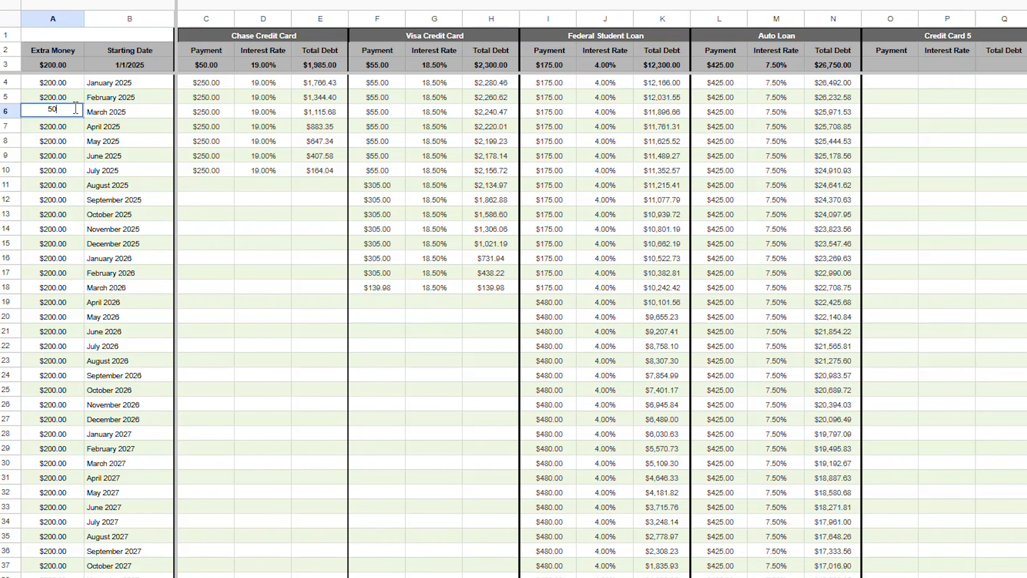
pyautogui.press('Return')
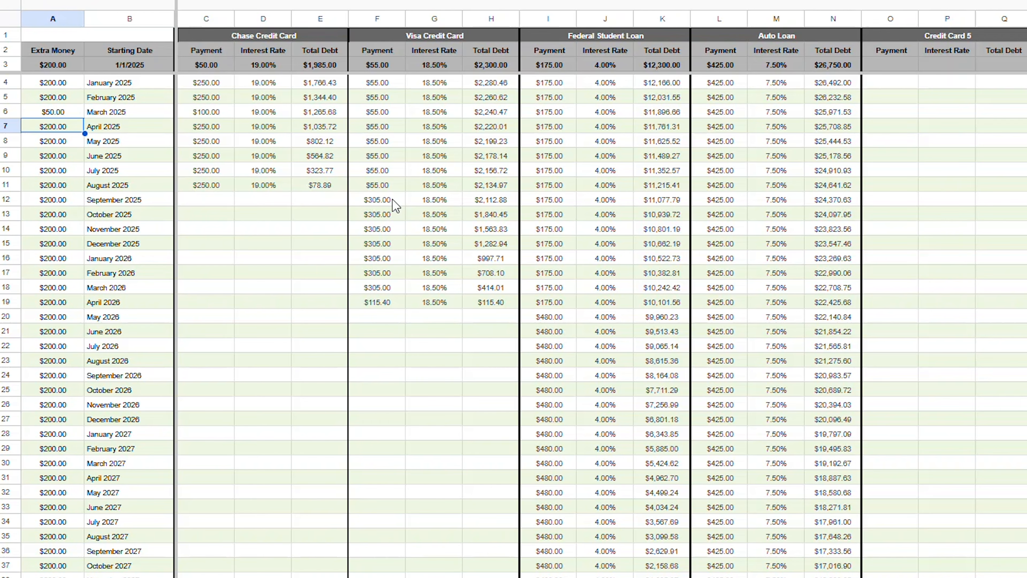
pyautogui.scroll(-5, 500, 330)
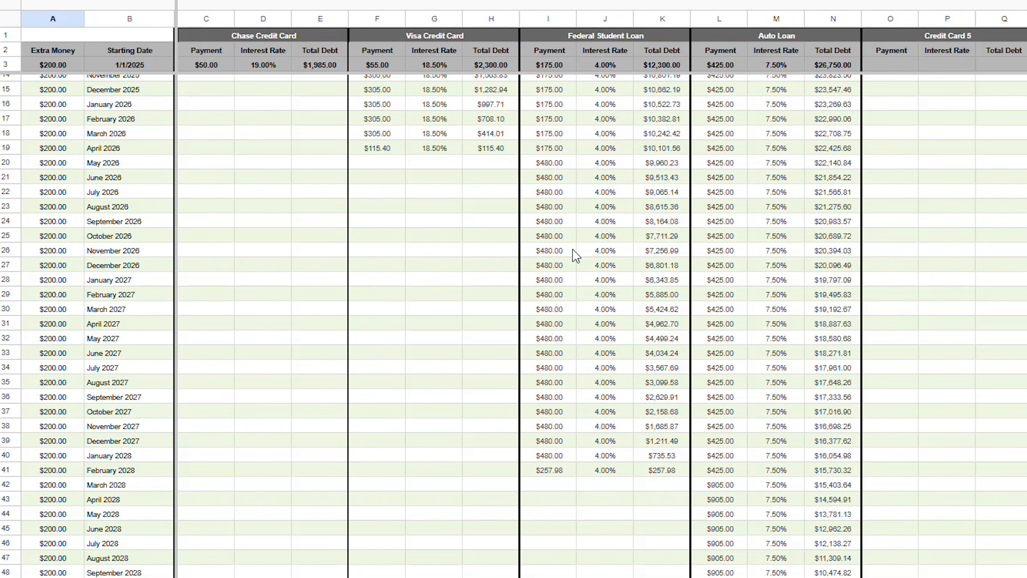
pyautogui.scroll(-5, 576, 256)
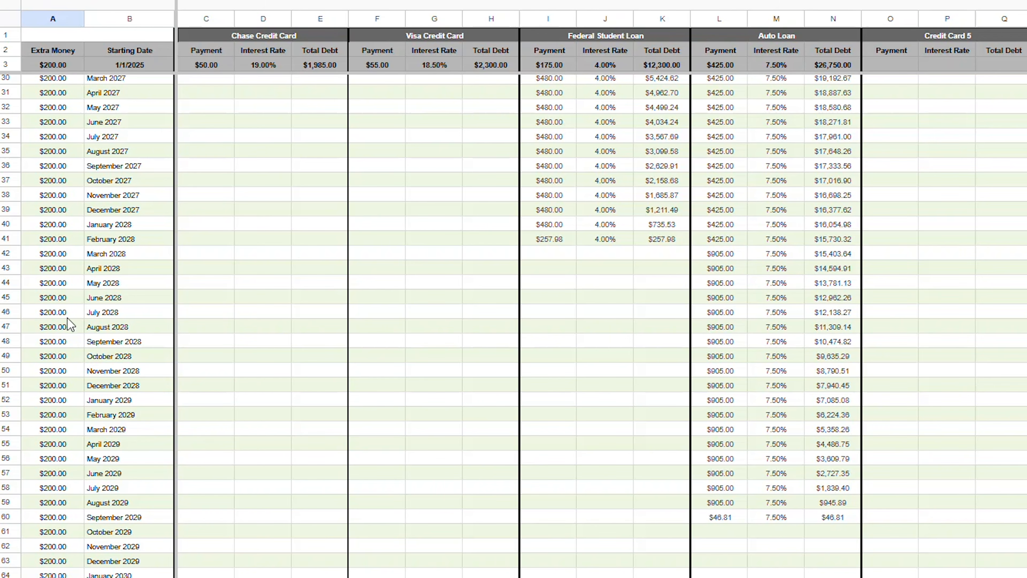
pyautogui.scroll(9, 64, 299)
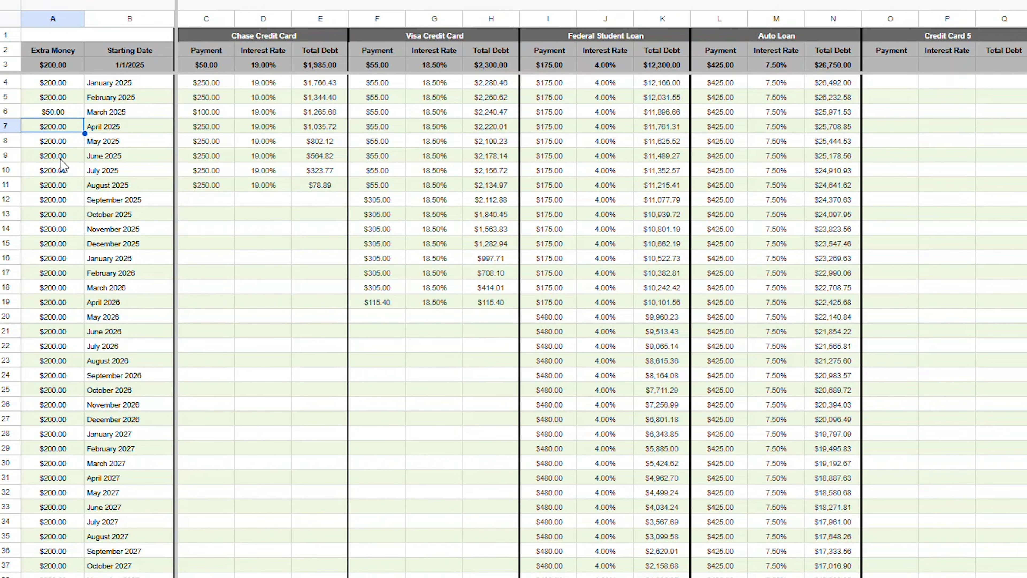